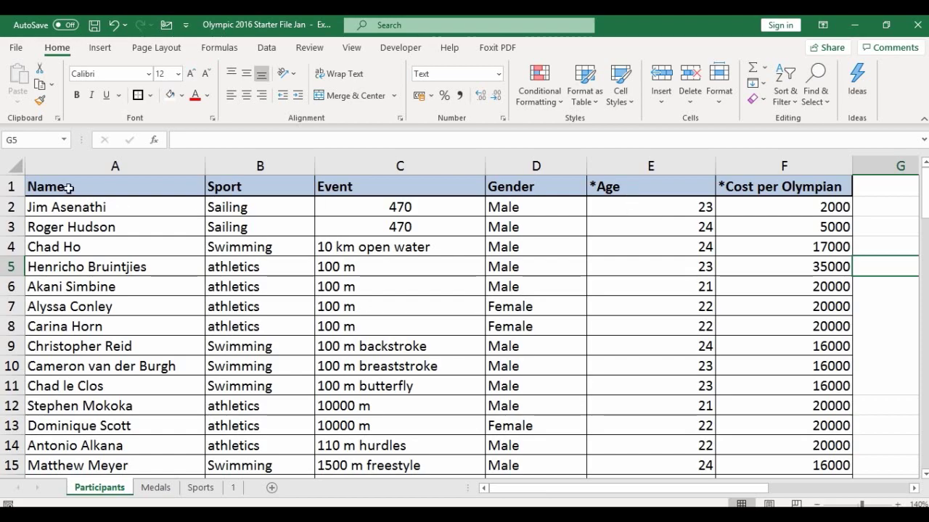
# Step: Sort the whole Participants table, including its header row, by *Age on cell values from Smallest to Largest
pyautogui.moveTo(68, 187); pyautogui.dragTo(771, 266)
pyautogui.scroll(6, 767, 285)
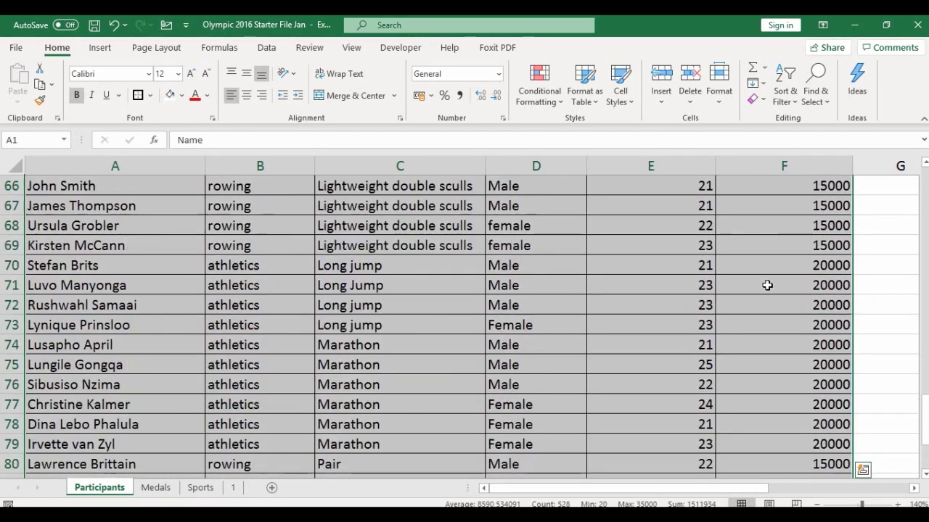
pyautogui.scroll(20, 767, 285)
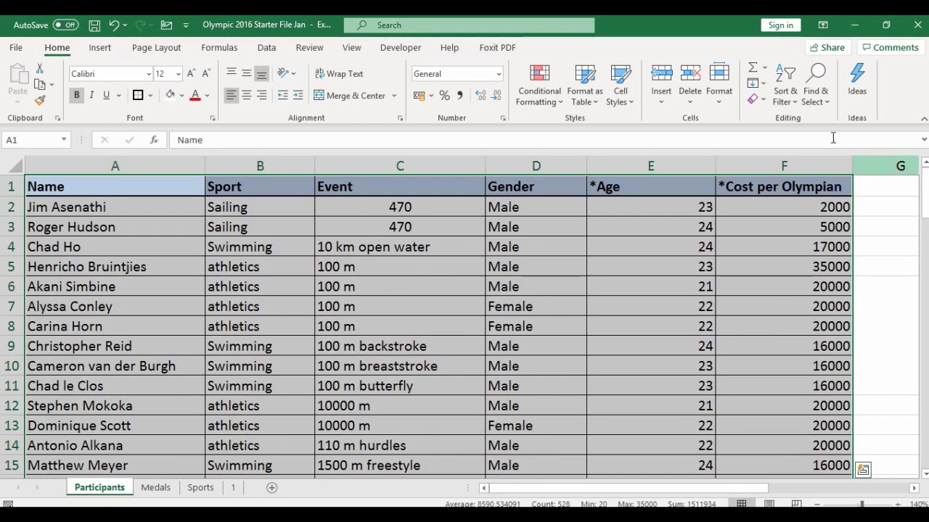
pyautogui.click(797, 109)
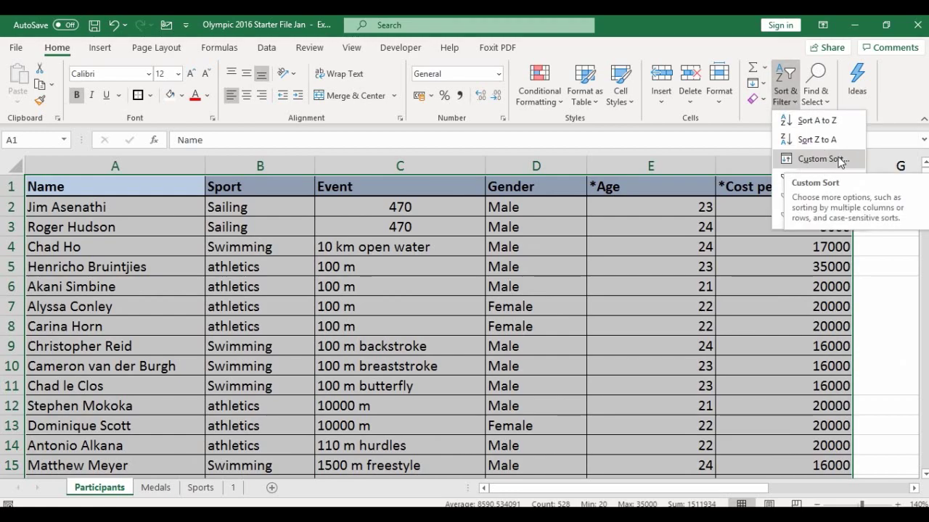
pyautogui.click(832, 160)
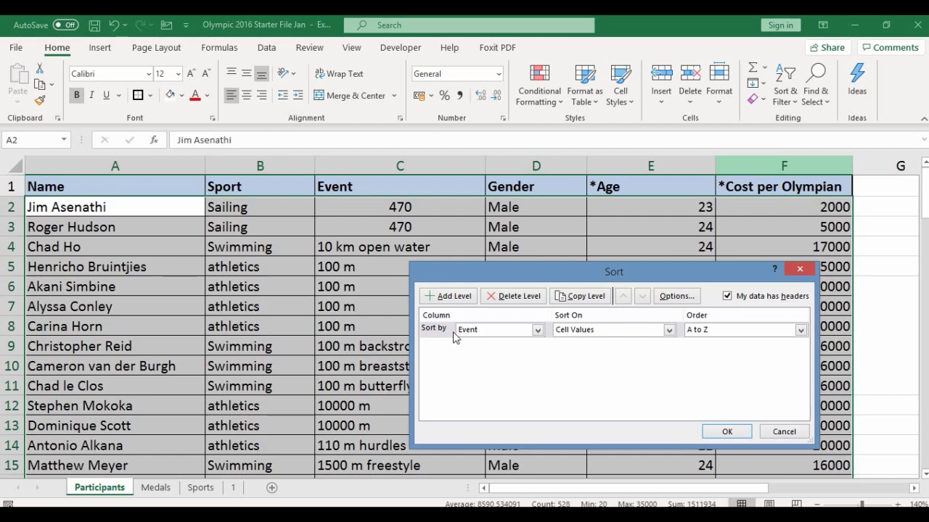
pyautogui.click(537, 330)
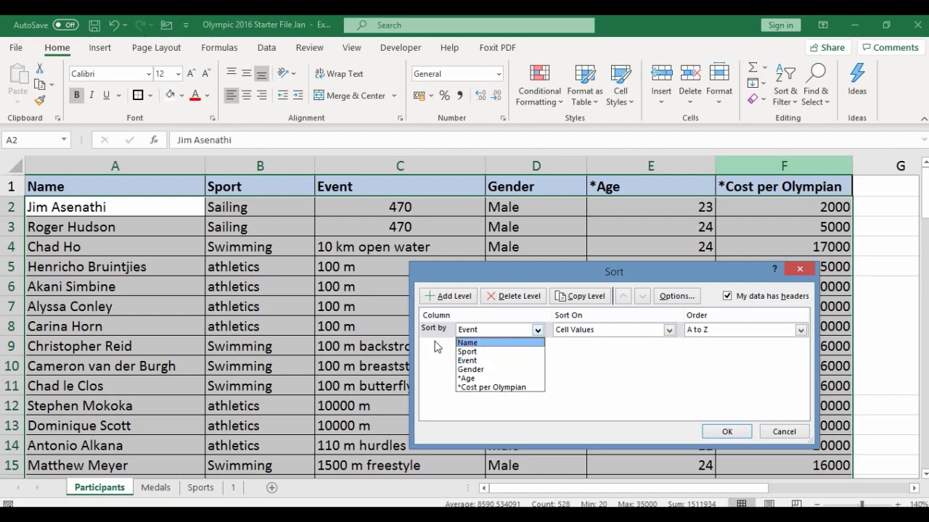
pyautogui.click(476, 378)
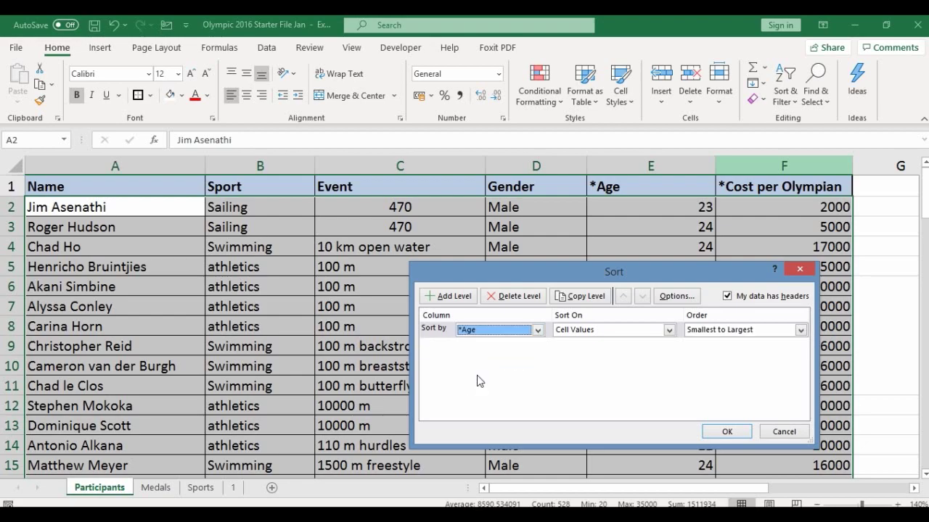
pyautogui.click(801, 330)
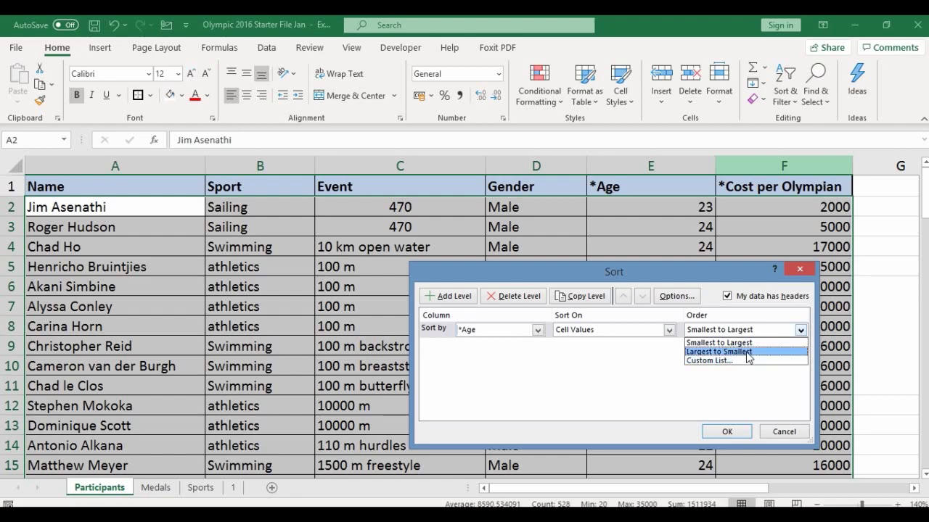
pyautogui.click(680, 375)
pyautogui.click(738, 432)
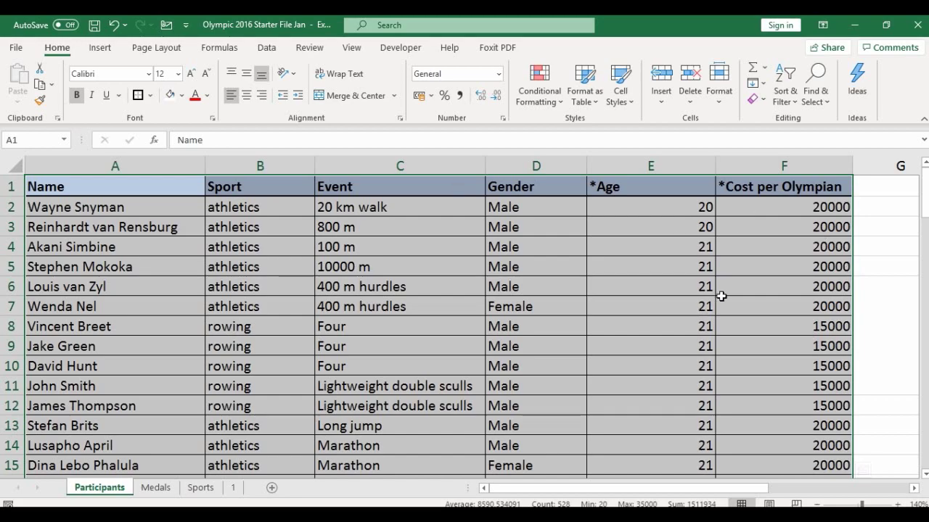
# Step: Start a Subtotal on the selected participants data, grouped at each change in *Age
pyautogui.click(267, 48)
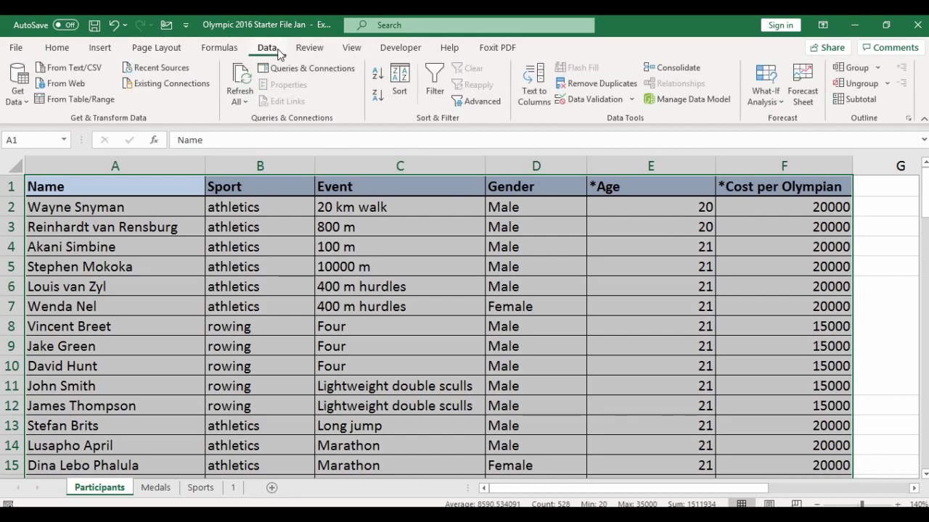
pyautogui.click(869, 106)
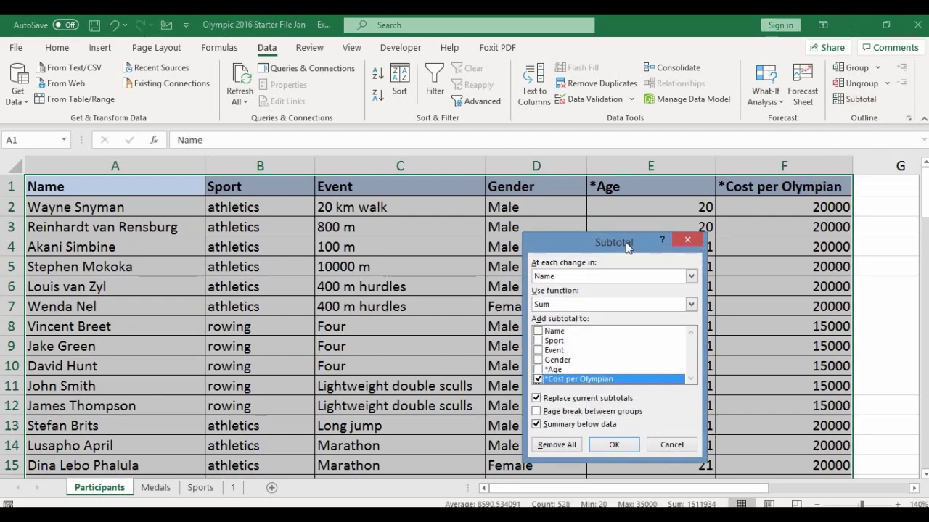
pyautogui.moveTo(628, 248); pyautogui.dragTo(630, 184)
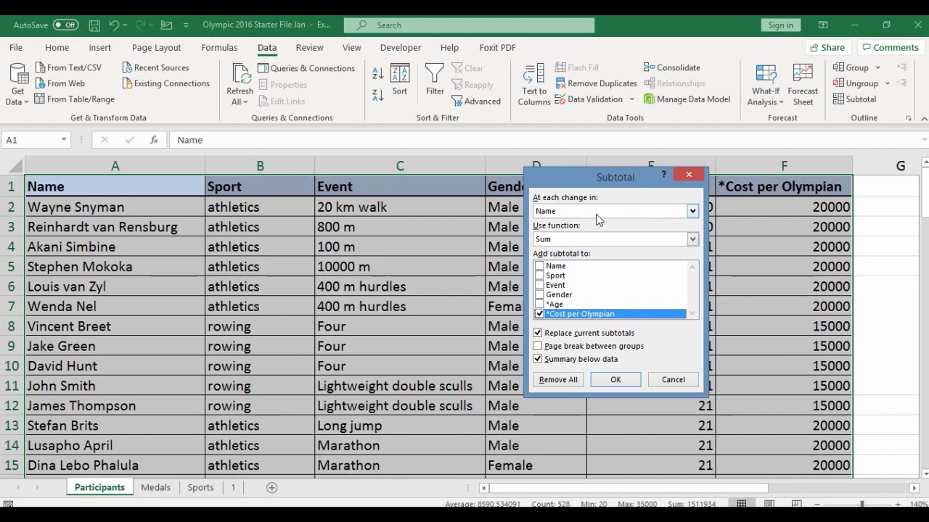
pyautogui.click(693, 211)
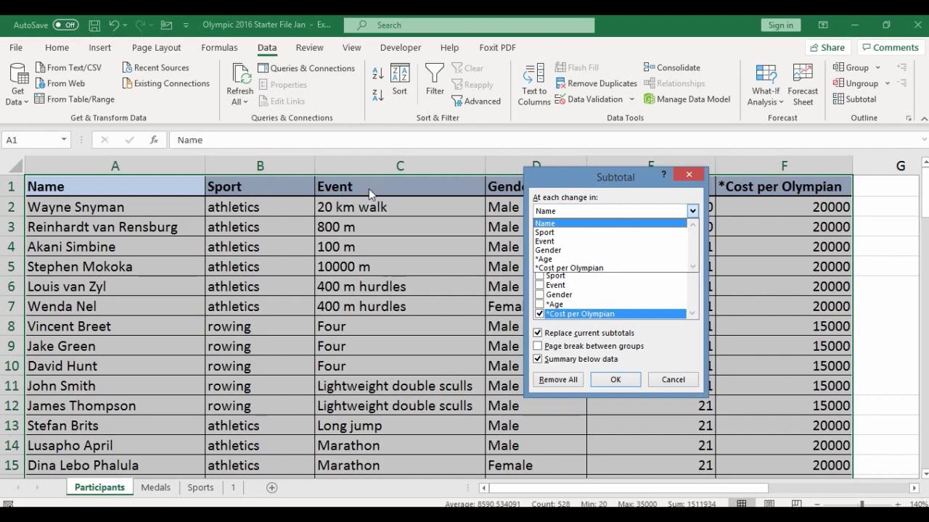
pyautogui.click(557, 178)
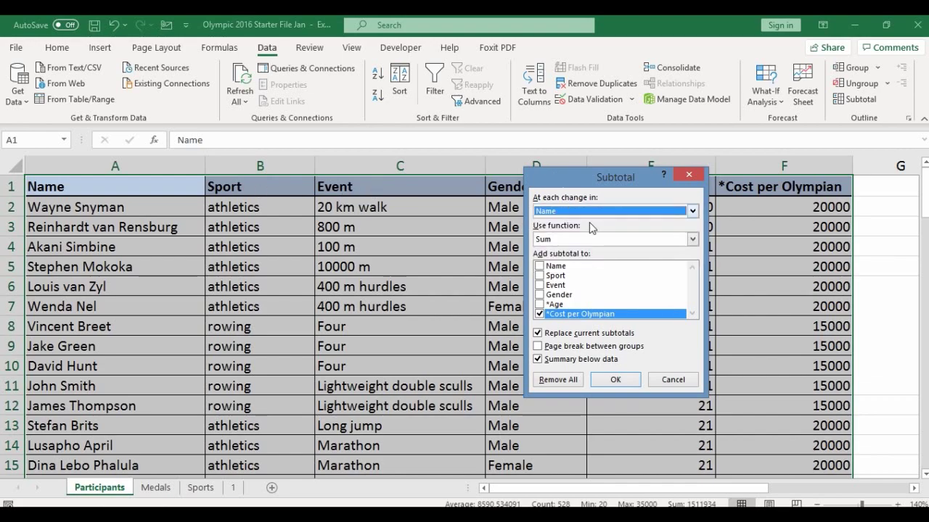
pyautogui.click(693, 211)
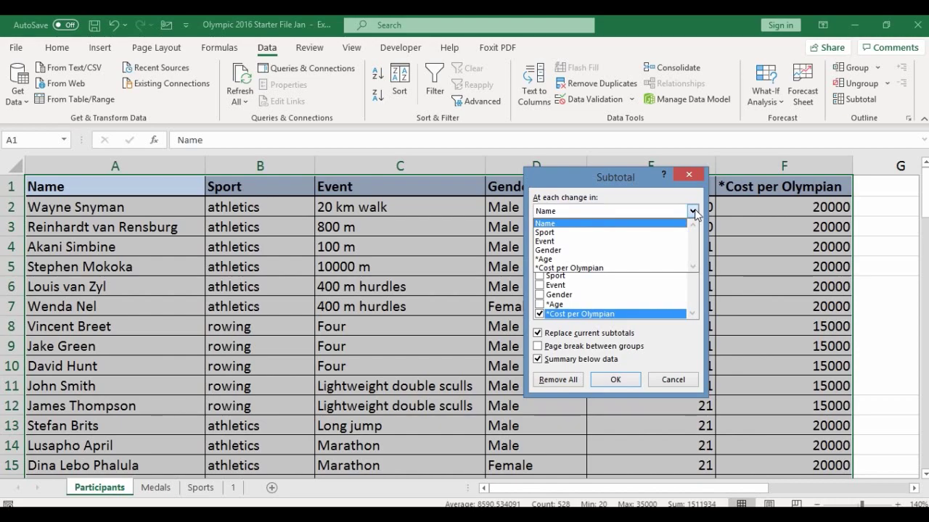
pyautogui.click(638, 181)
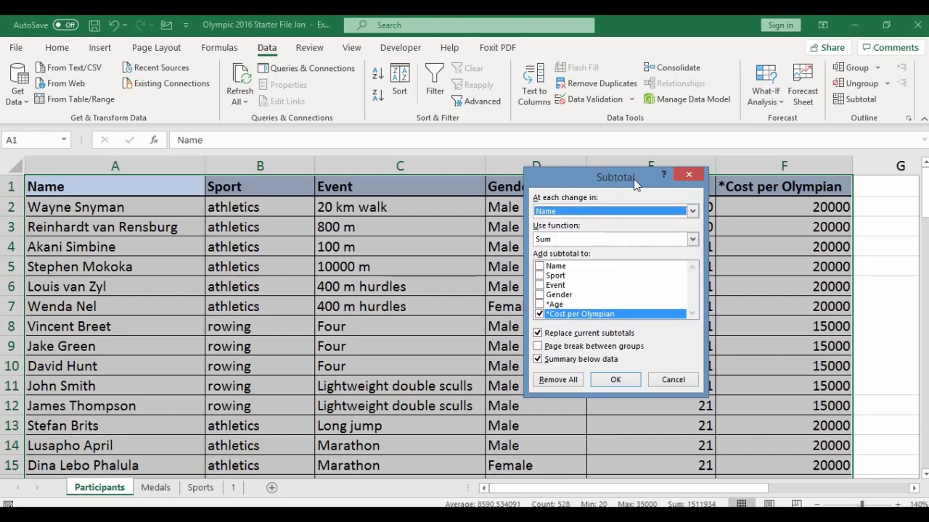
pyautogui.moveTo(607, 182); pyautogui.dragTo(747, 237)
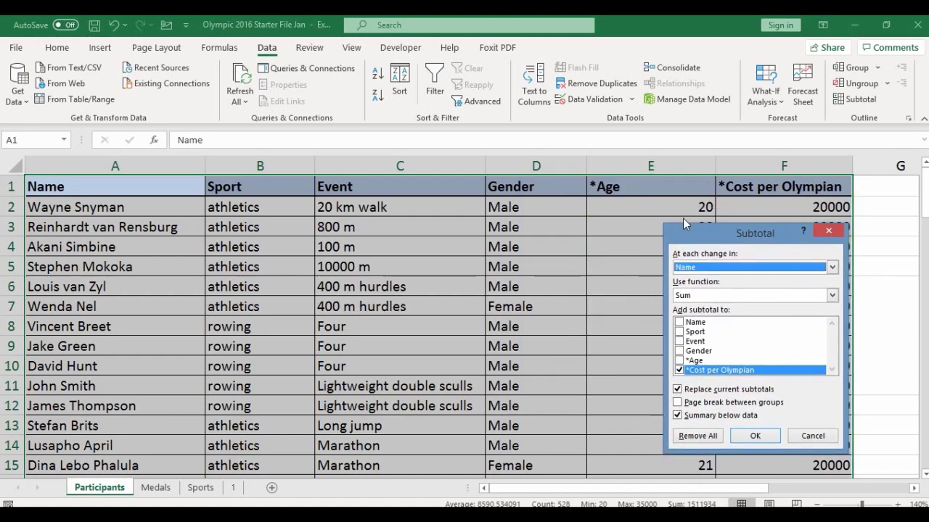
pyautogui.click(832, 268)
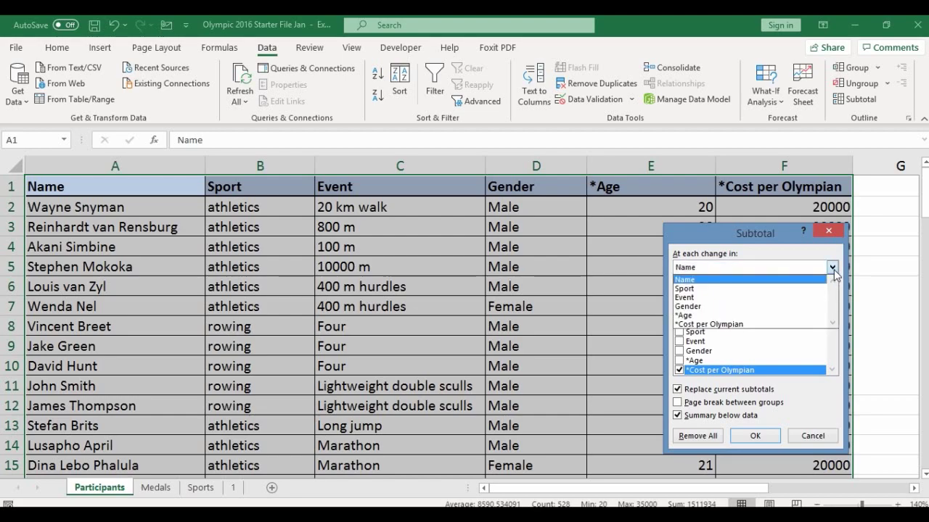
pyautogui.click(757, 316)
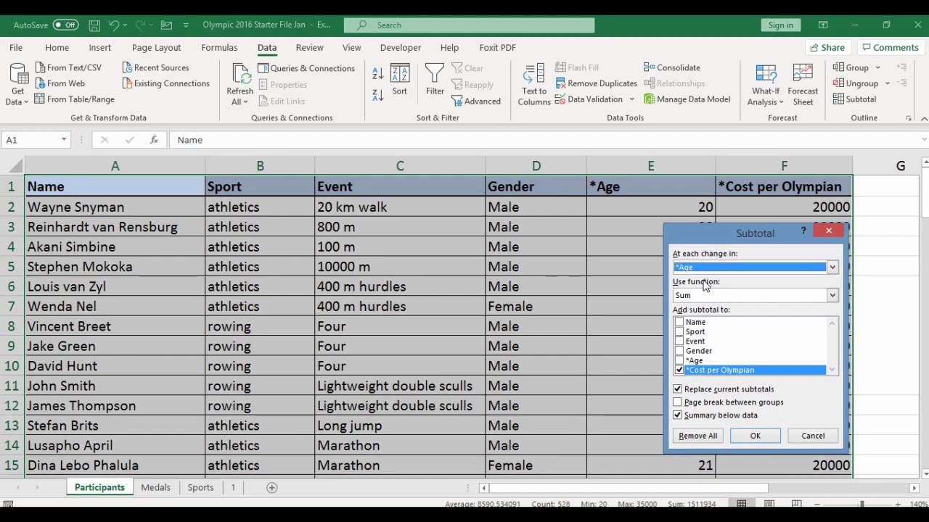
# Step: Set the subtotal function to Count, add it only to *Age instead of *Cost per Olympian, and apply the subtotals
pyautogui.moveTo(696, 233); pyautogui.dragTo(416, 202)
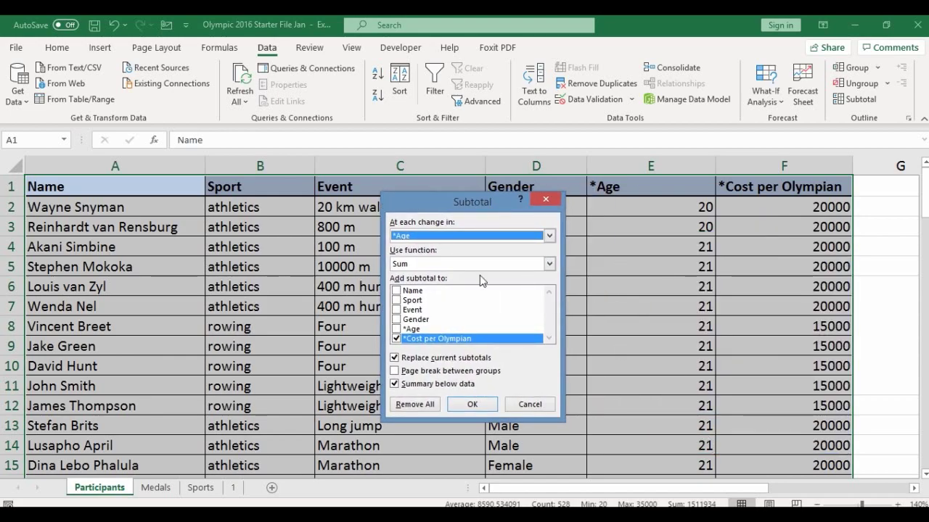
pyautogui.click(549, 266)
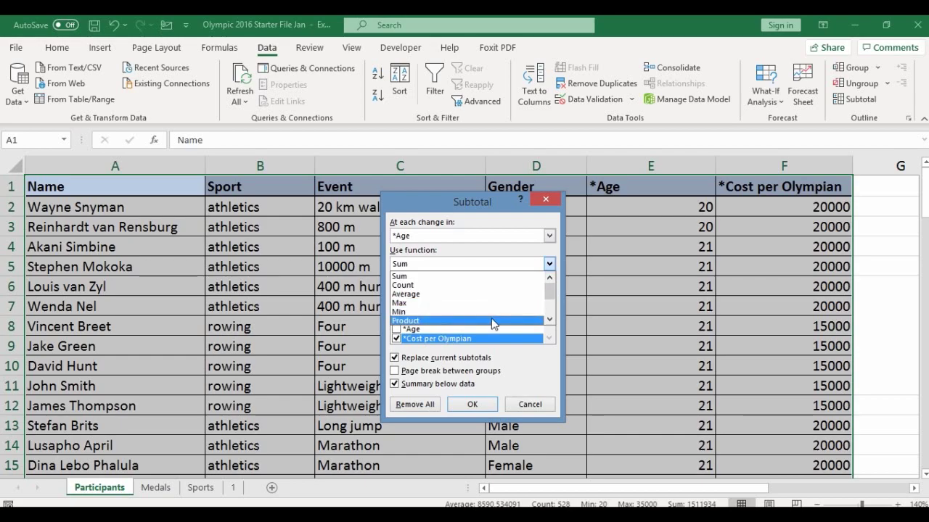
pyautogui.moveTo(550, 290)
pyautogui.mouseDown()
pyautogui.moveTo(549, 308)
pyautogui.moveTo(549, 290)
pyautogui.mouseUp()
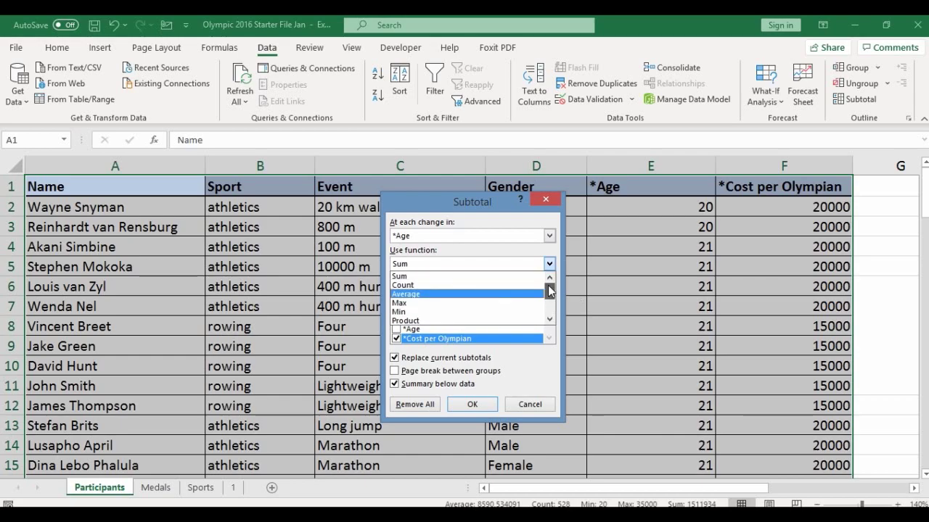
pyautogui.click(462, 286)
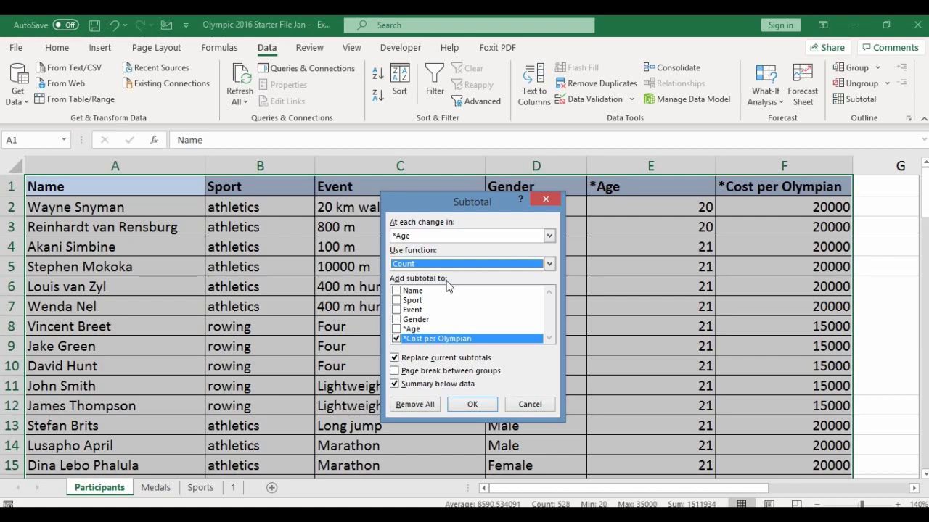
pyautogui.click(396, 338)
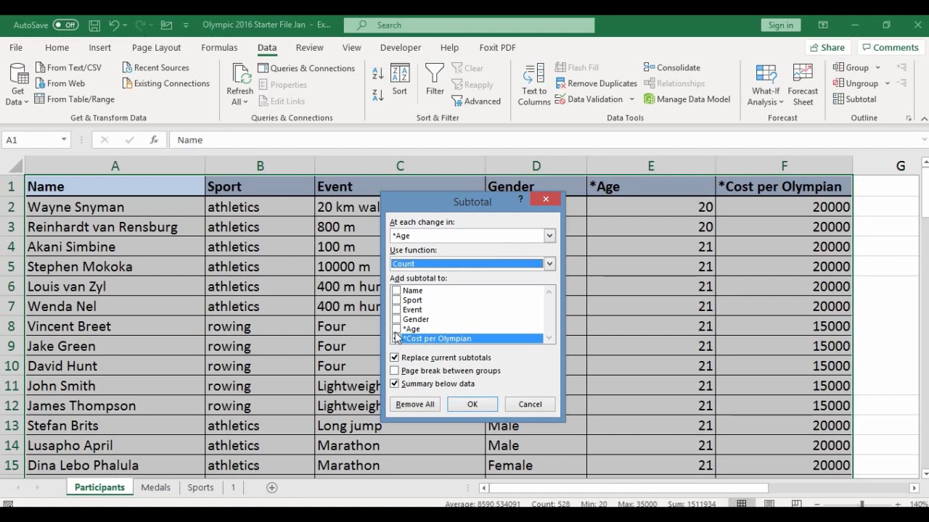
pyautogui.click(397, 338)
pyautogui.click(396, 330)
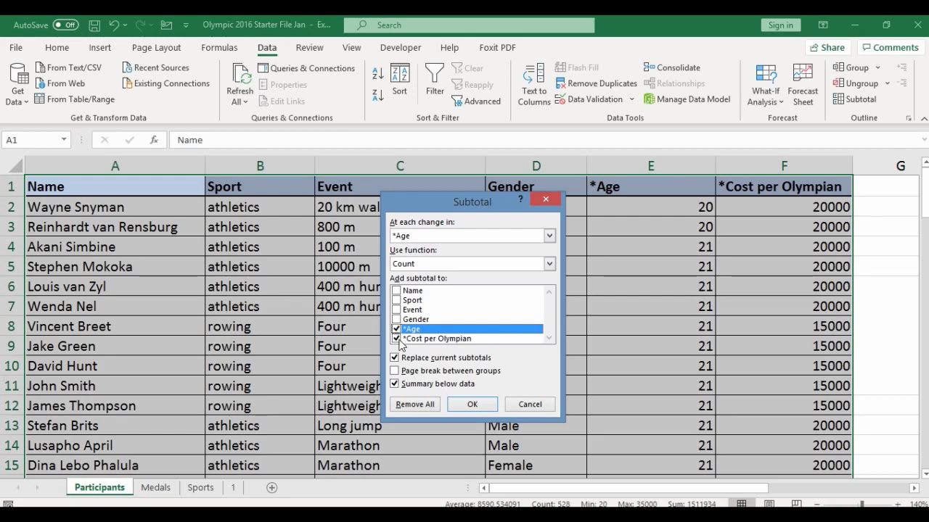
pyautogui.click(396, 339)
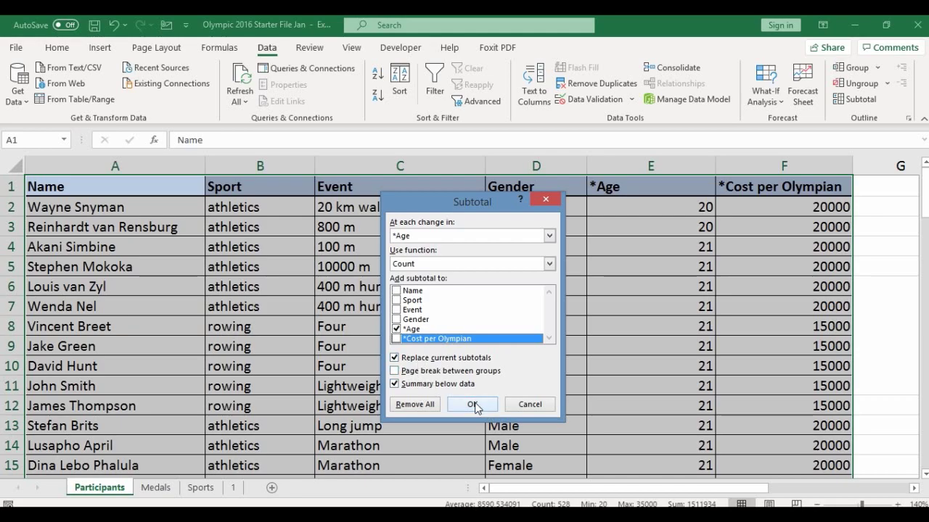
pyautogui.click(473, 404)
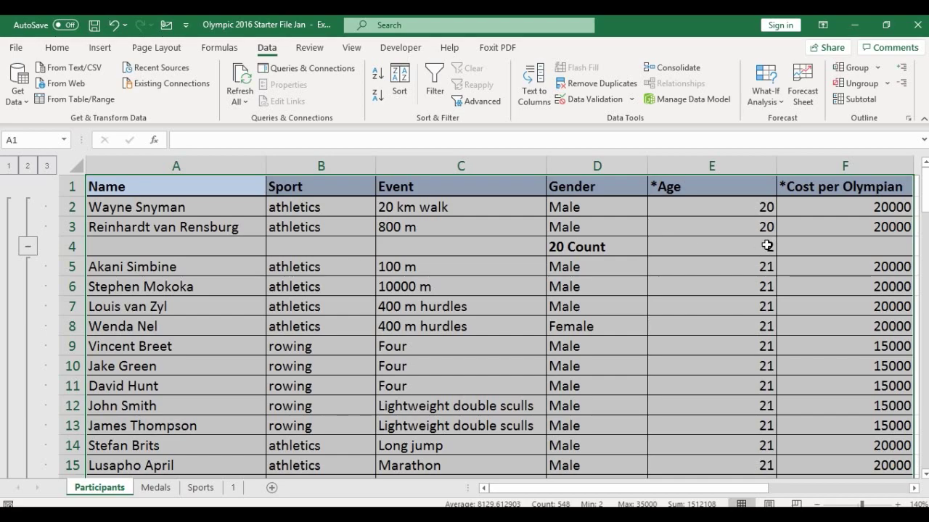
# Step: Examine the count row below each age group through to the Grand Count at the end of the list
pyautogui.scroll(-4, 766, 246)
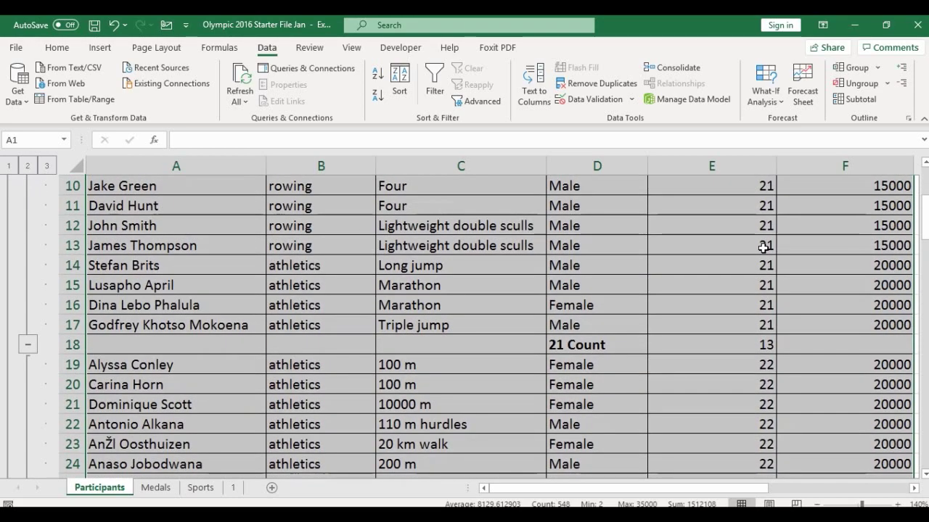
pyautogui.scroll(-1, 763, 248)
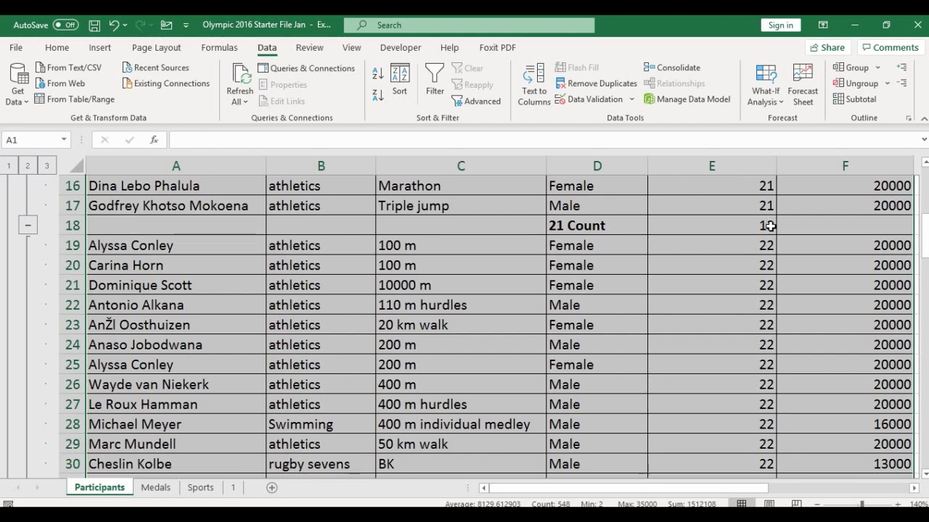
pyautogui.scroll(-7, 770, 226)
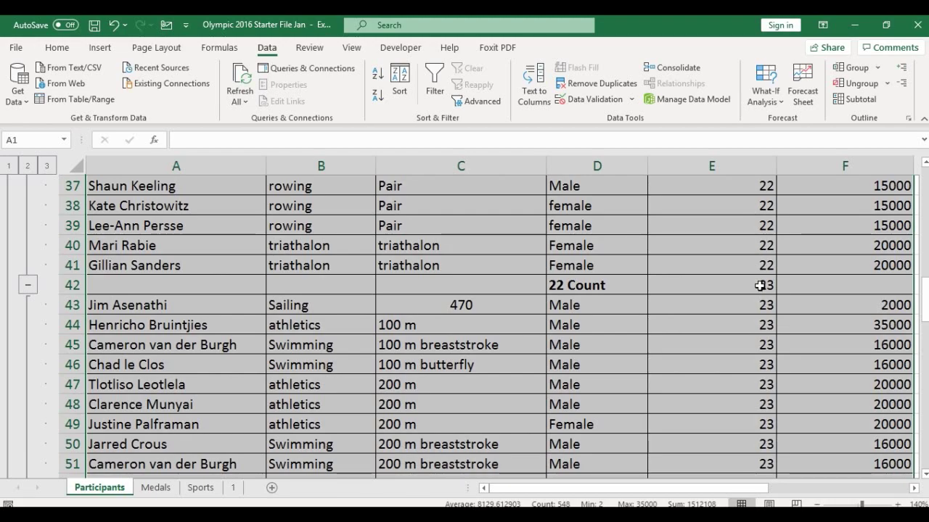
pyautogui.scroll(-4, 759, 286)
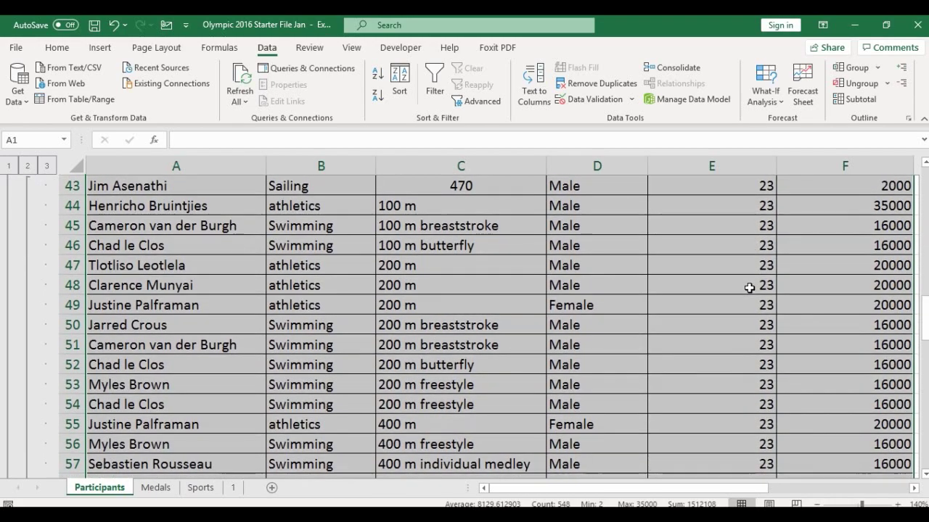
pyautogui.scroll(-4, 749, 288)
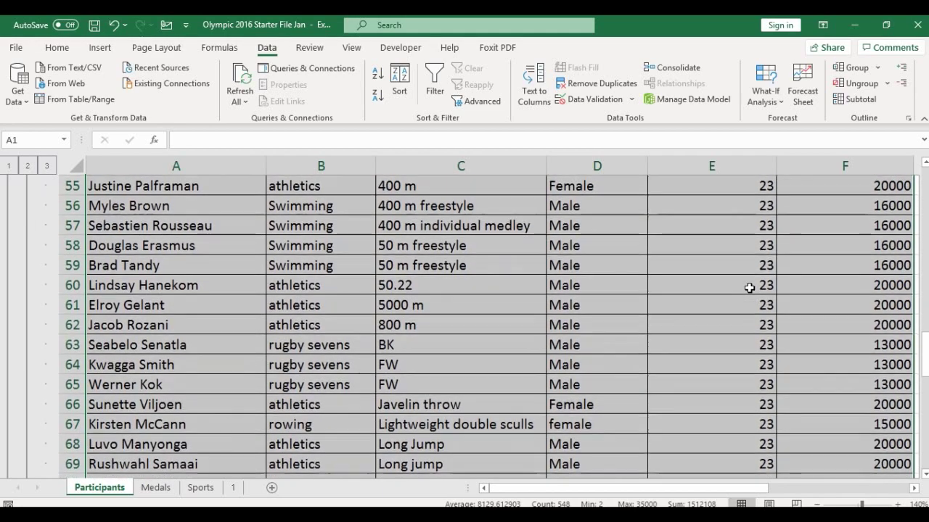
pyautogui.scroll(-2, 749, 288)
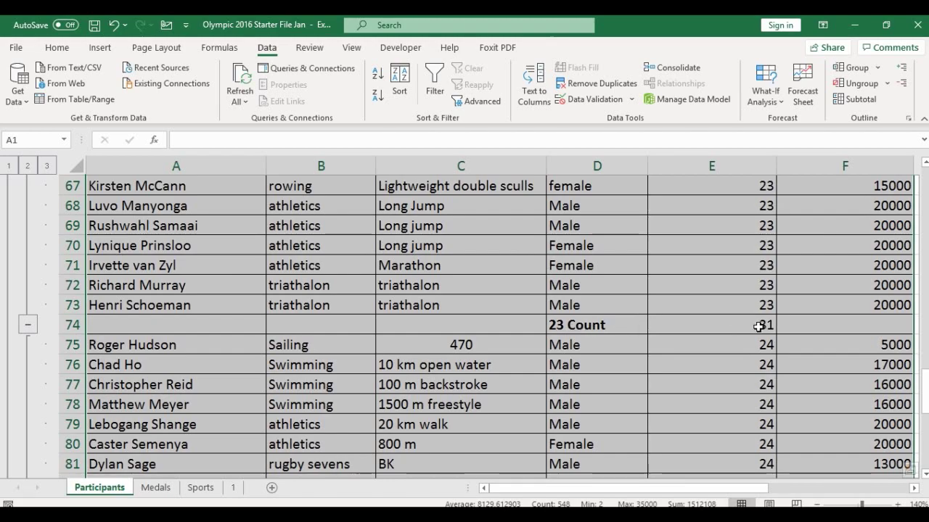
pyautogui.scroll(-3, 725, 327)
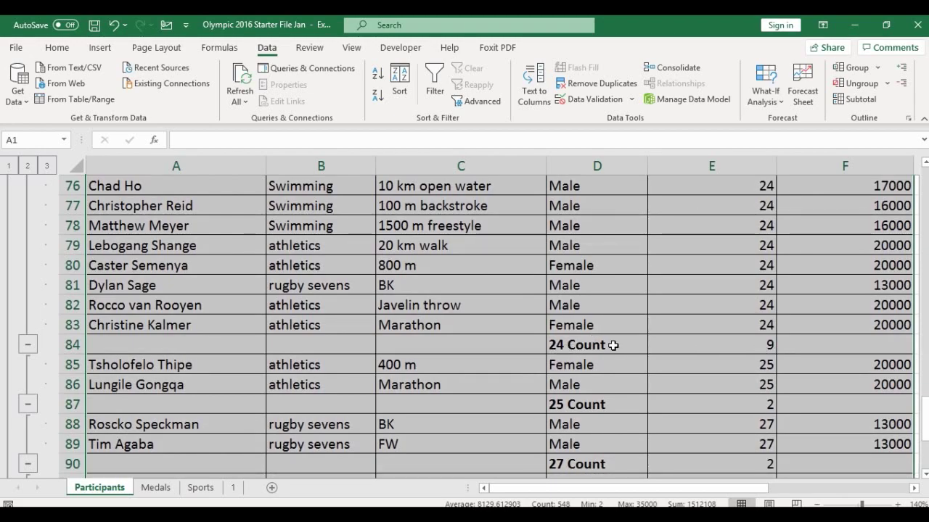
pyautogui.scroll(-2, 610, 345)
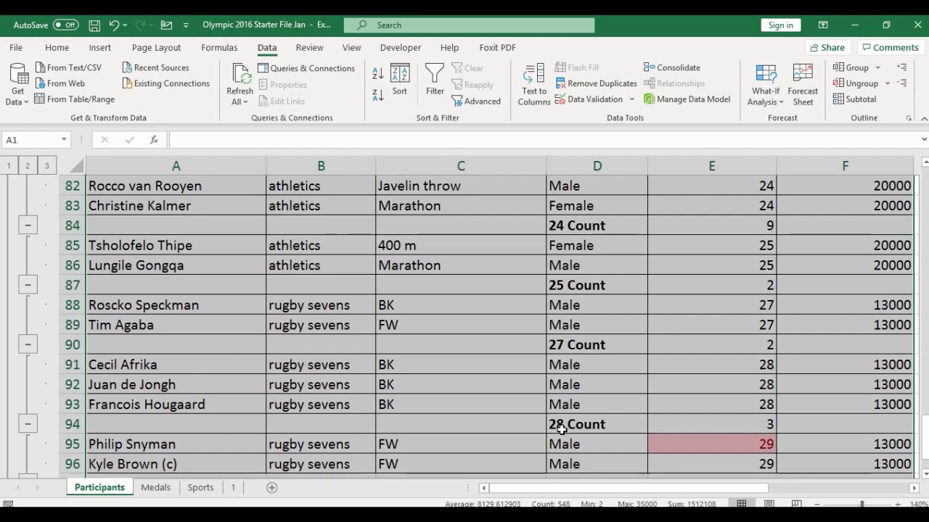
pyautogui.scroll(-2, 773, 430)
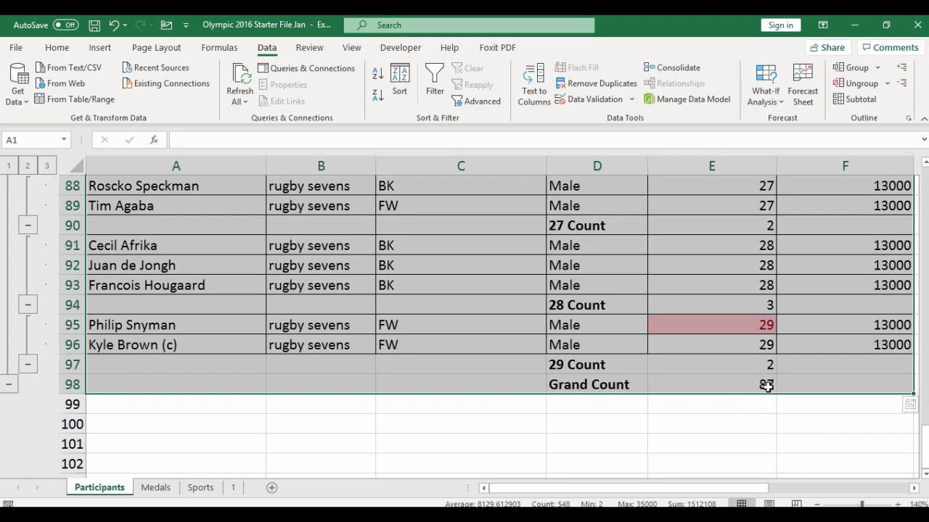
# Step: Compare the outline's full detail, per-age counts and Grand Count levels, finishing with all participant rows expanded
pyautogui.scroll(17, 584, 310)
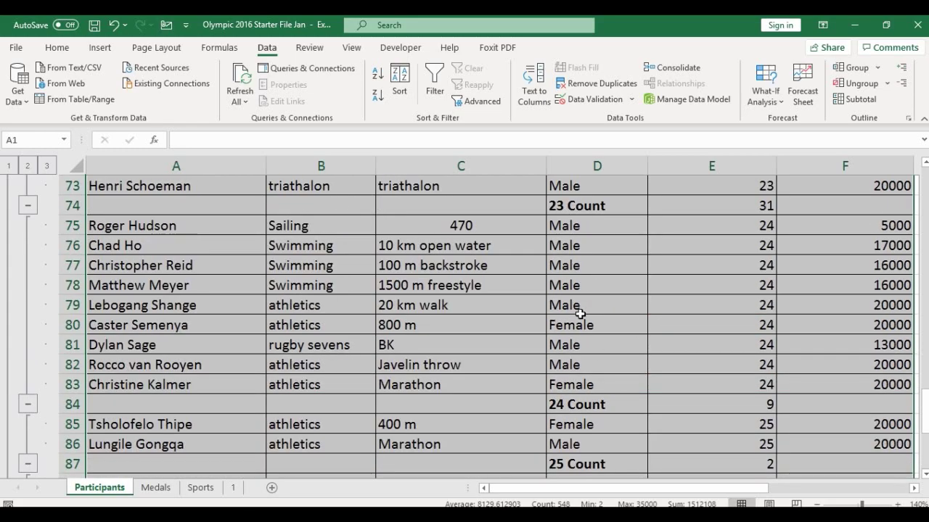
pyautogui.scroll(12, 516, 315)
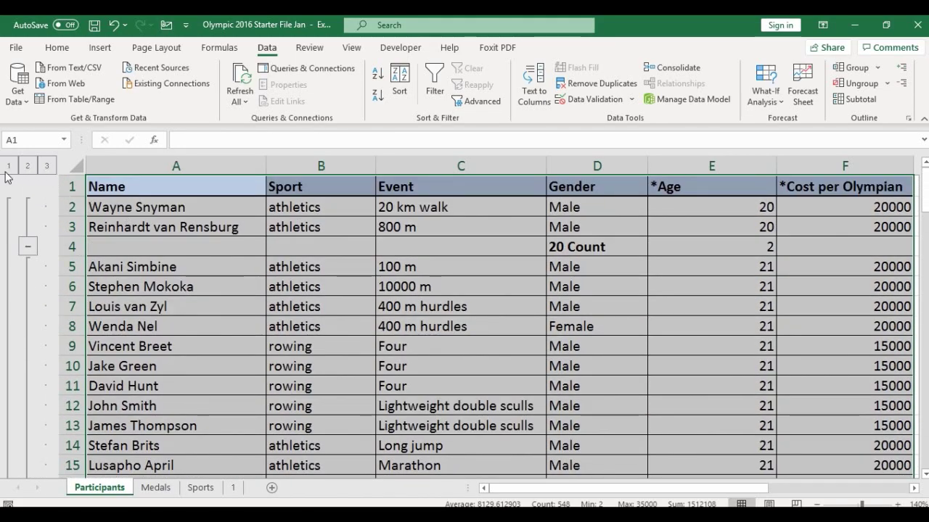
pyautogui.click(47, 170)
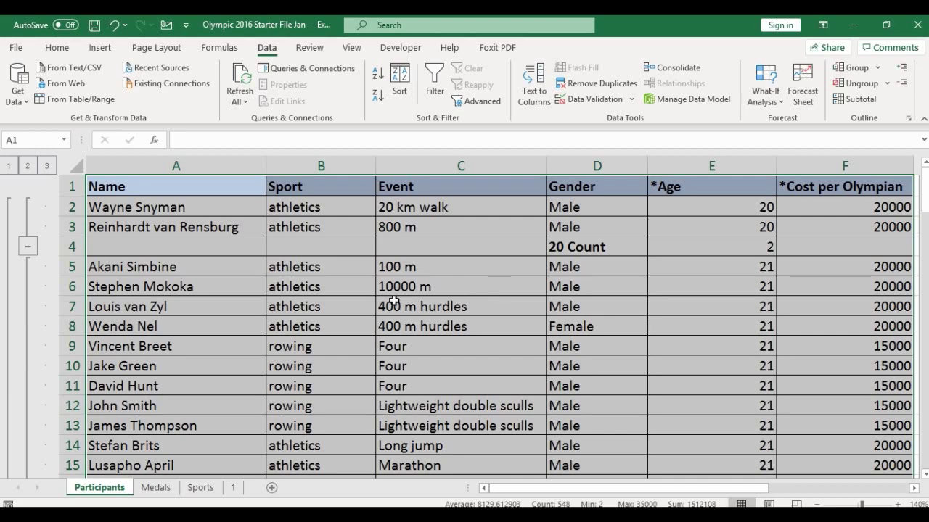
pyautogui.click(28, 166)
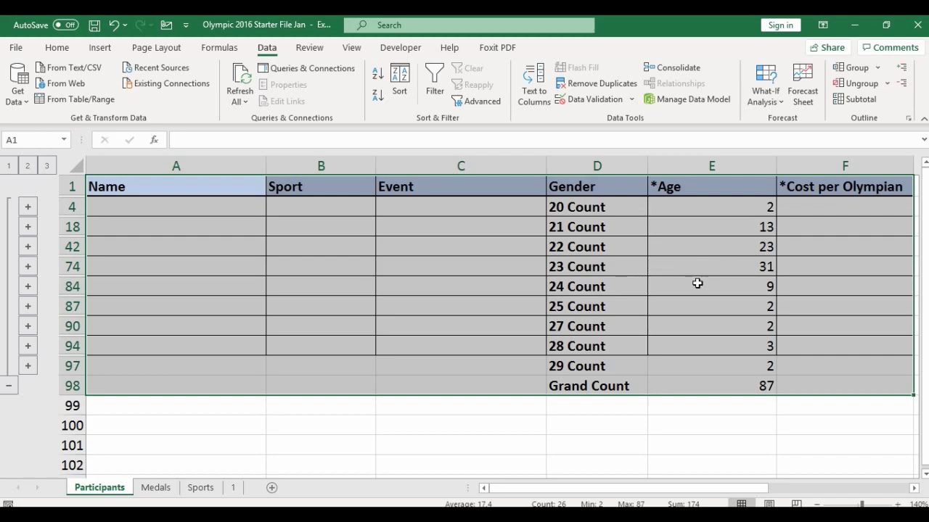
pyautogui.click(9, 166)
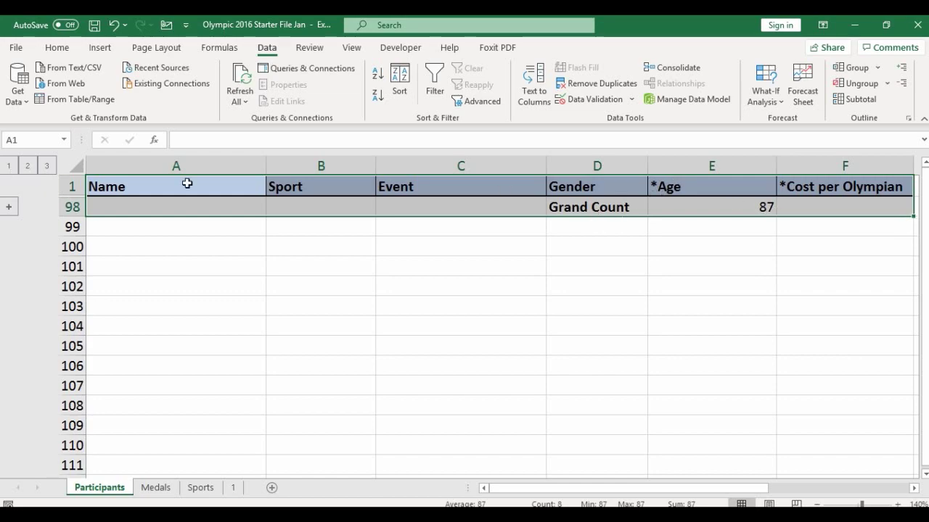
pyautogui.click(47, 166)
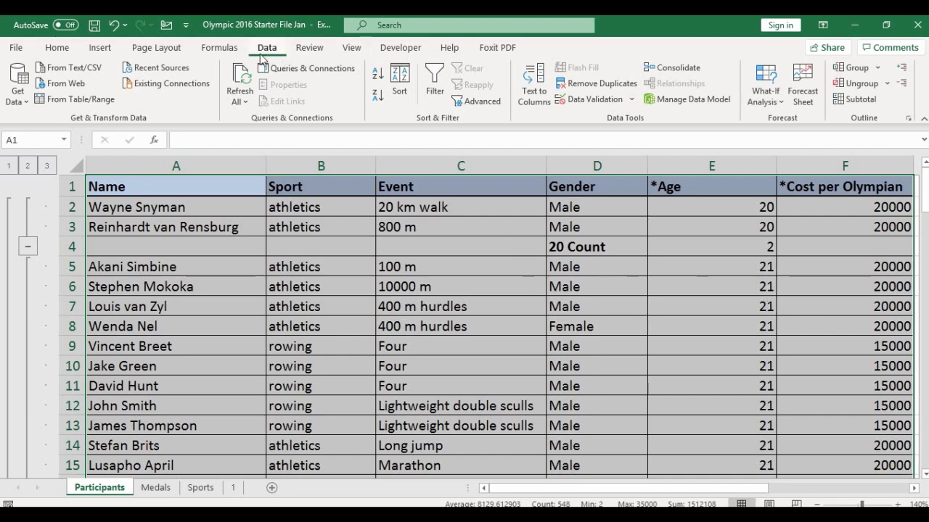
# Step: Remove all existing subtotals and apply a new Count at each change in *Age, added to *Cost per Olympian instead of *Age
pyautogui.click(860, 106)
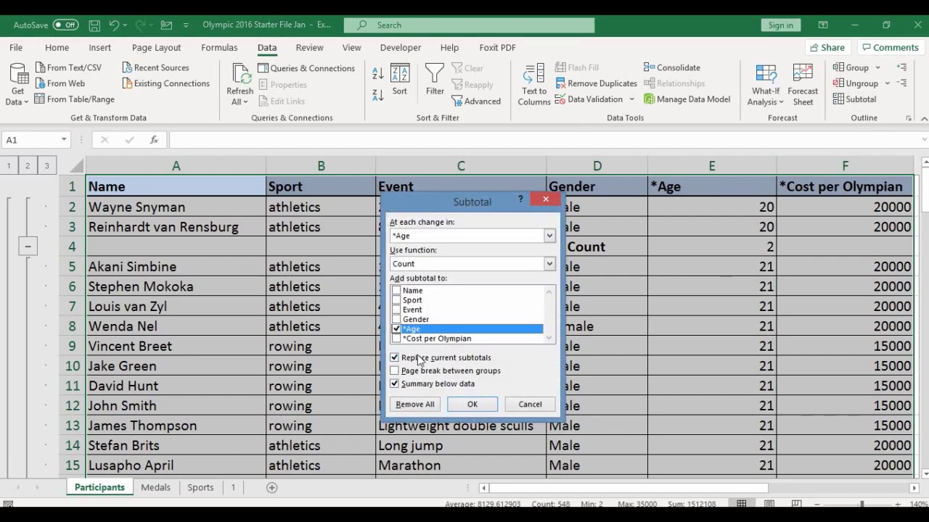
pyautogui.click(414, 406)
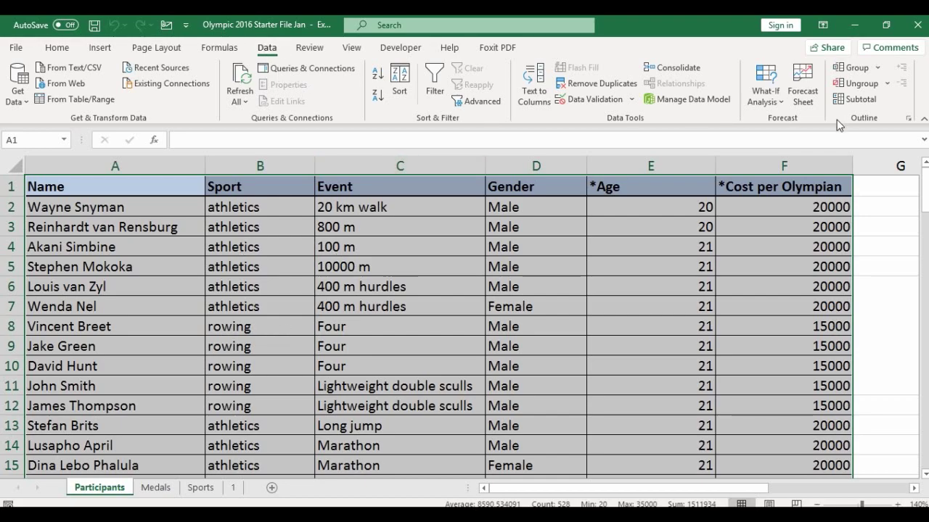
pyautogui.click(860, 99)
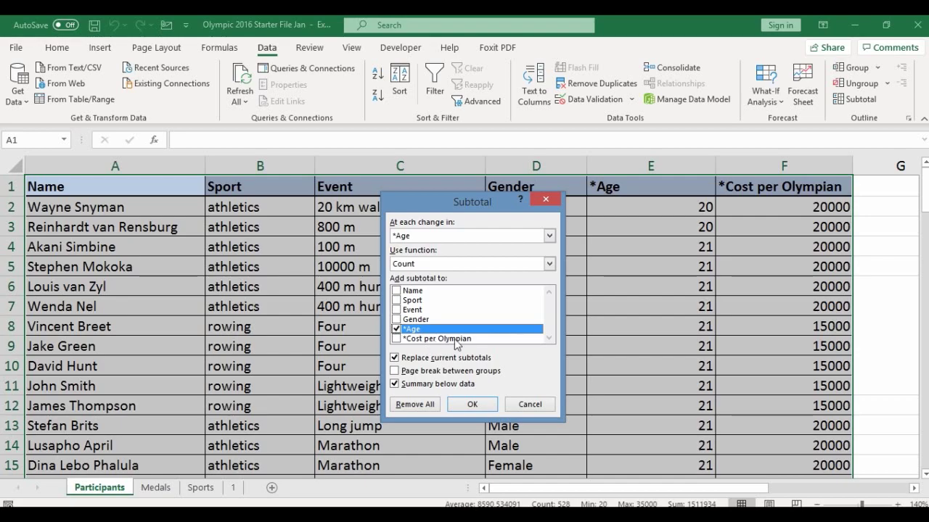
pyautogui.click(395, 329)
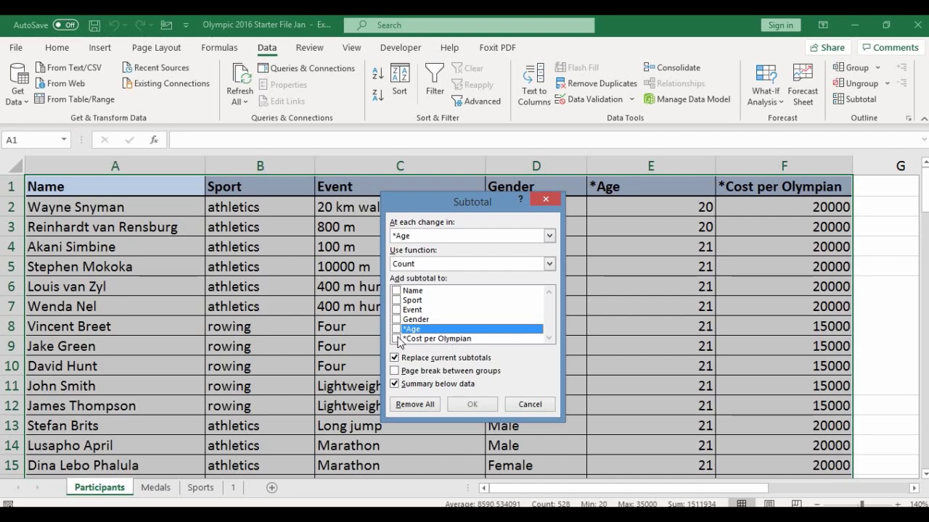
pyautogui.click(395, 338)
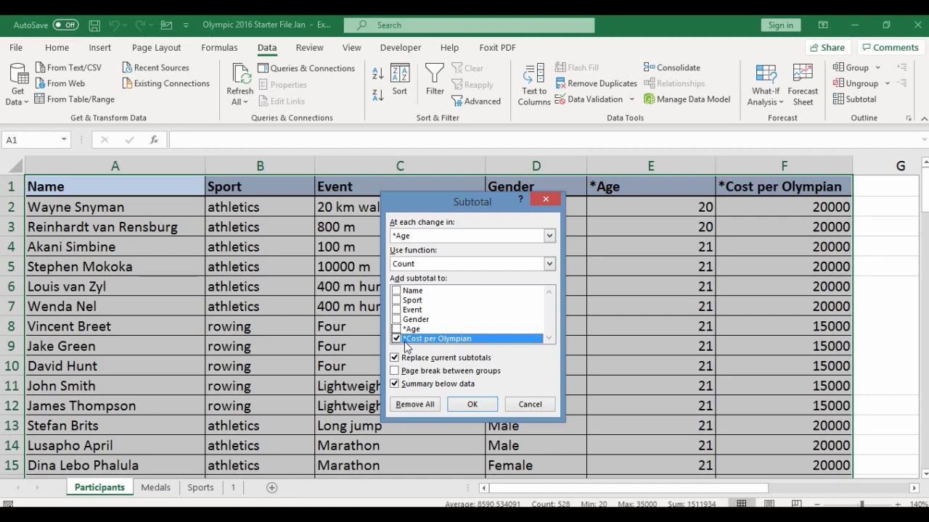
pyautogui.click(460, 405)
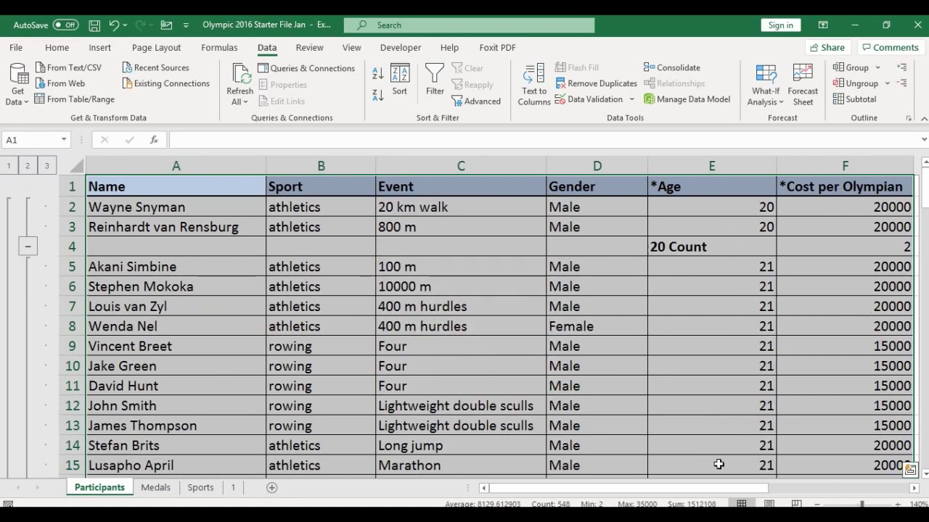
# Step: Examine the count rows in the *Cost per Olympian column from the first age group through to the end of the list
pyautogui.moveTo(710, 489)
pyautogui.mouseDown()
pyautogui.moveTo(763, 489)
pyautogui.moveTo(708, 491)
pyautogui.mouseUp()
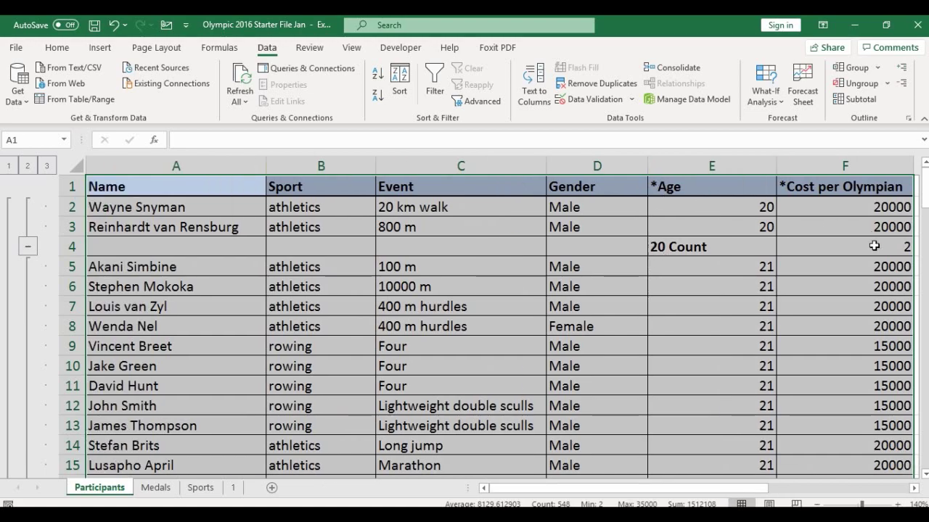
pyautogui.scroll(-4, 702, 288)
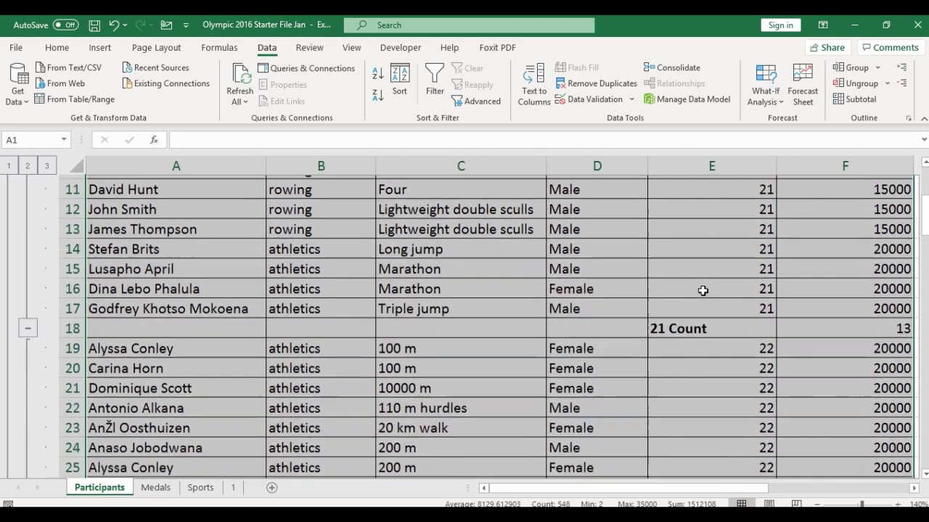
pyautogui.hscroll(1, 733, 352)
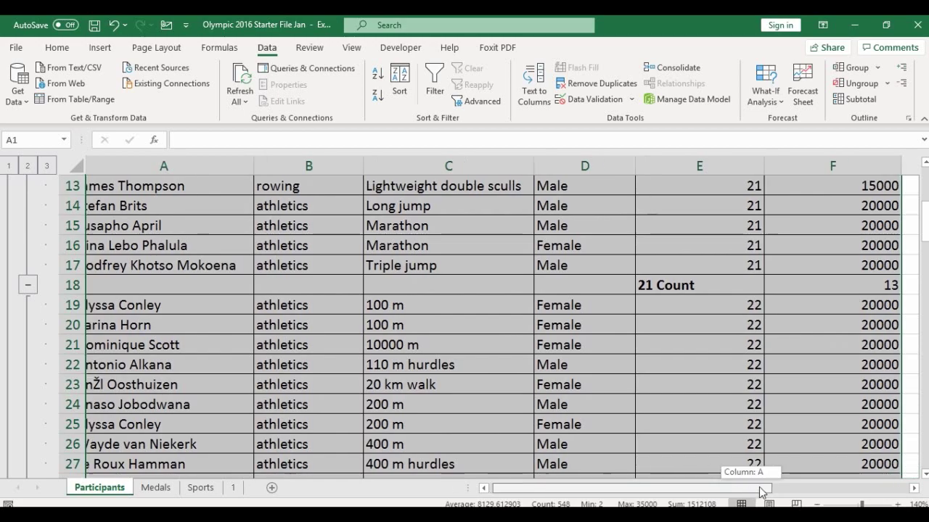
pyautogui.hscroll(-1, 698, 342)
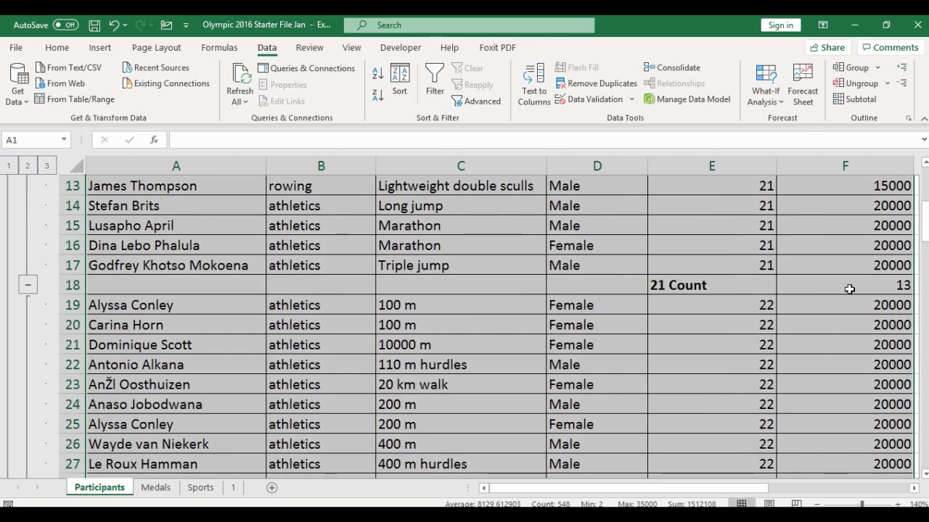
pyautogui.scroll(-5, 821, 327)
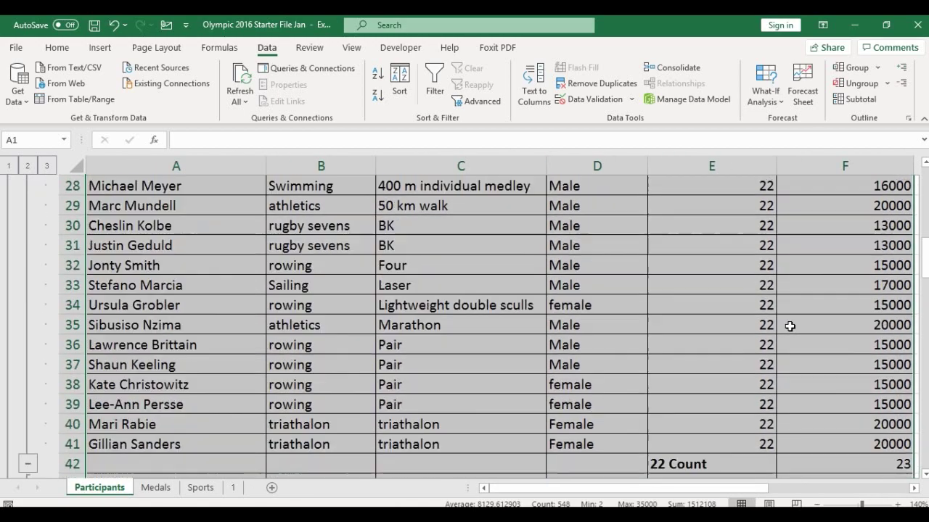
pyautogui.scroll(-4, 778, 349)
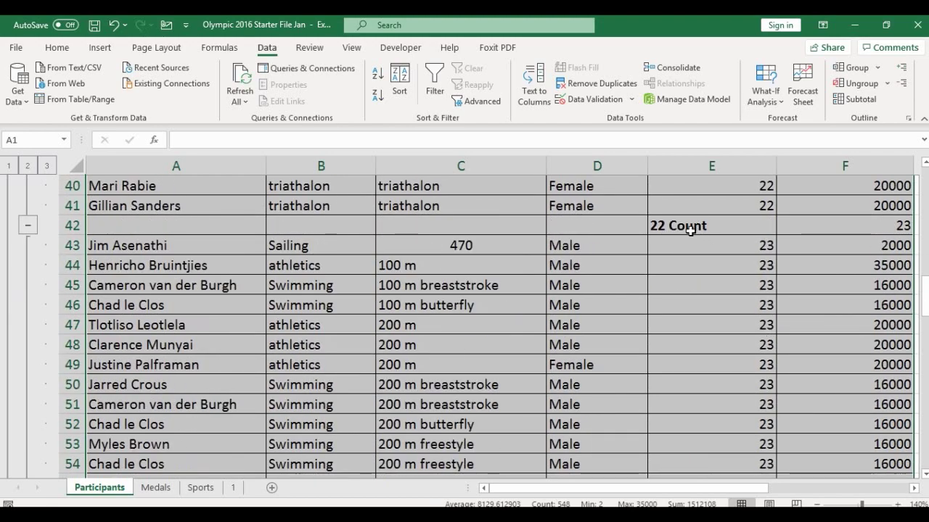
pyautogui.scroll(-10, 810, 270)
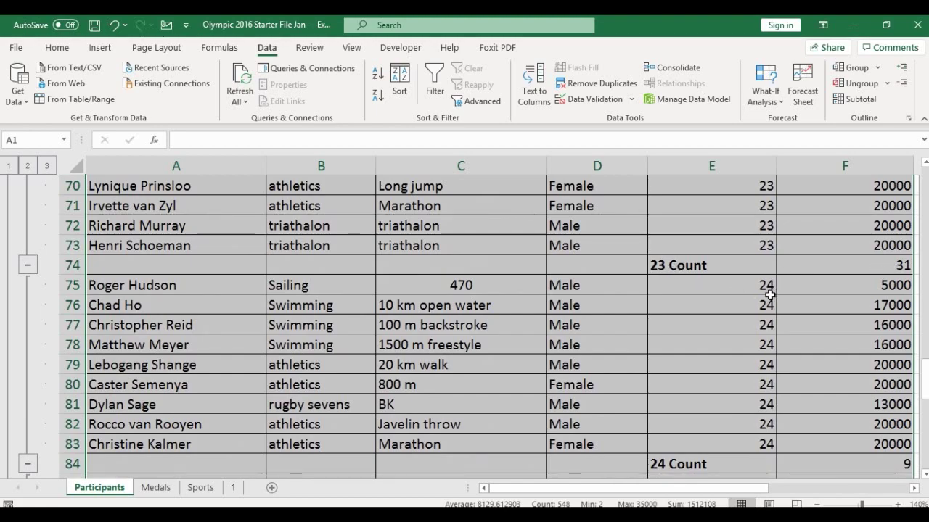
pyautogui.scroll(-4, 769, 296)
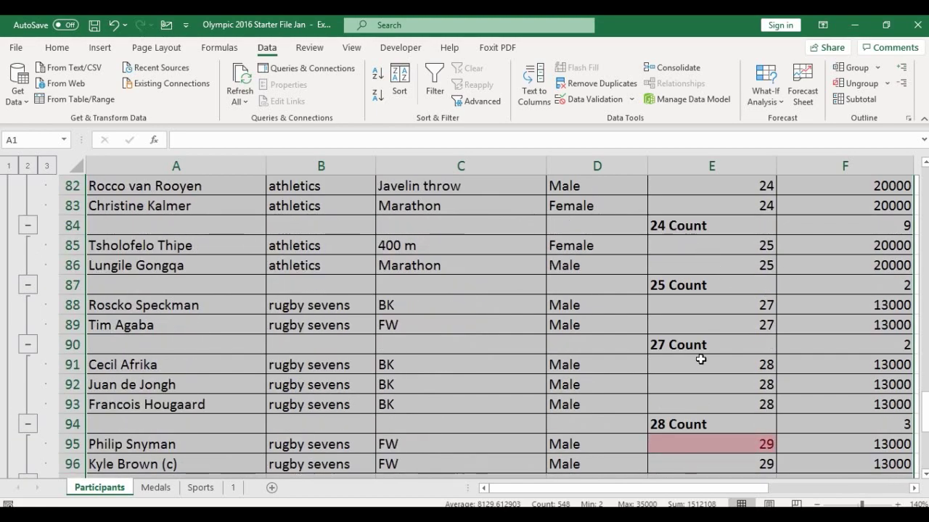
pyautogui.scroll(-2, 701, 357)
pyautogui.scroll(-3, 829, 362)
pyautogui.scroll(2, 831, 357)
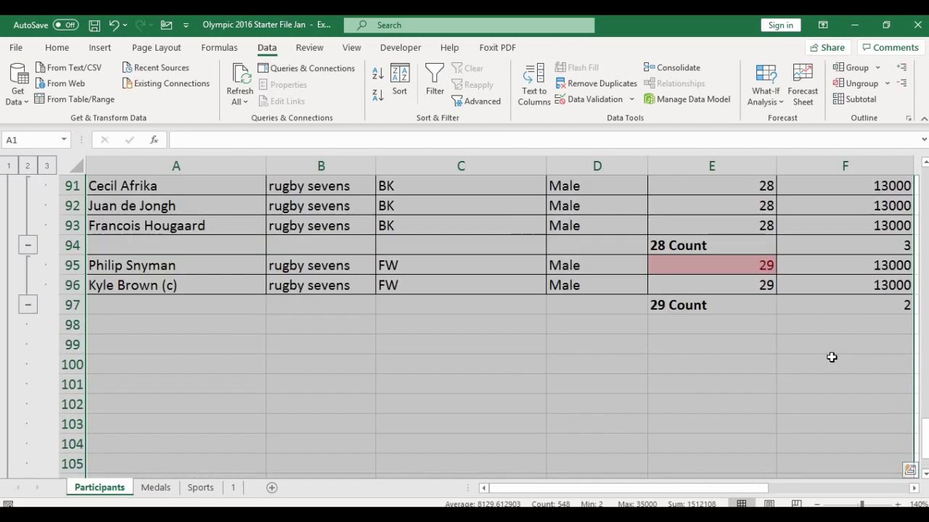
pyautogui.scroll(-3, 830, 356)
pyautogui.scroll(12, 837, 354)
pyautogui.scroll(15, 837, 353)
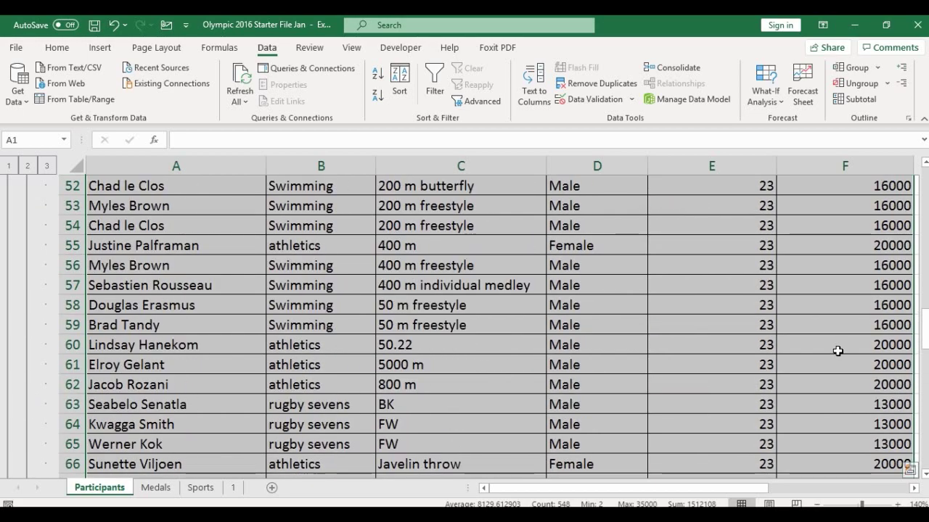
pyautogui.scroll(6, 838, 347)
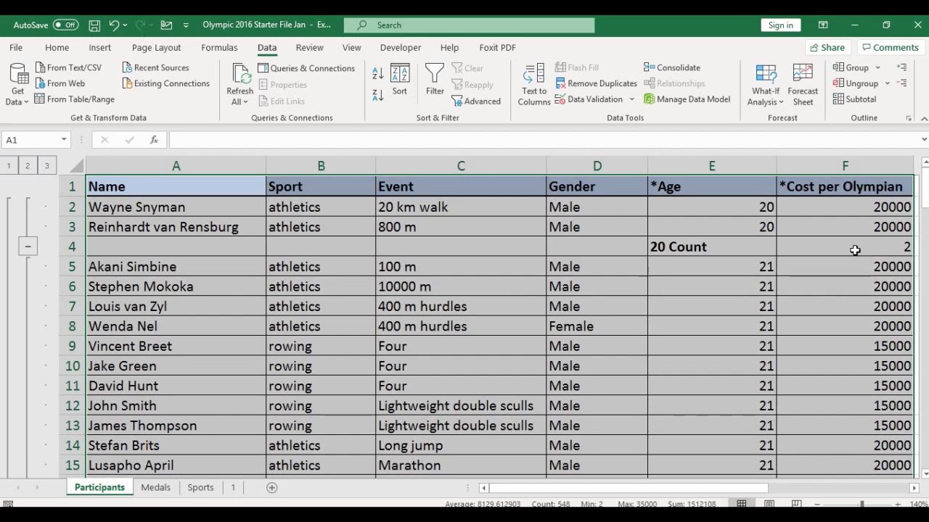
# Step: Remove all subtotals again and reapply the Count at each change in *Age, added to *Cost per Olympian
pyautogui.click(870, 100)
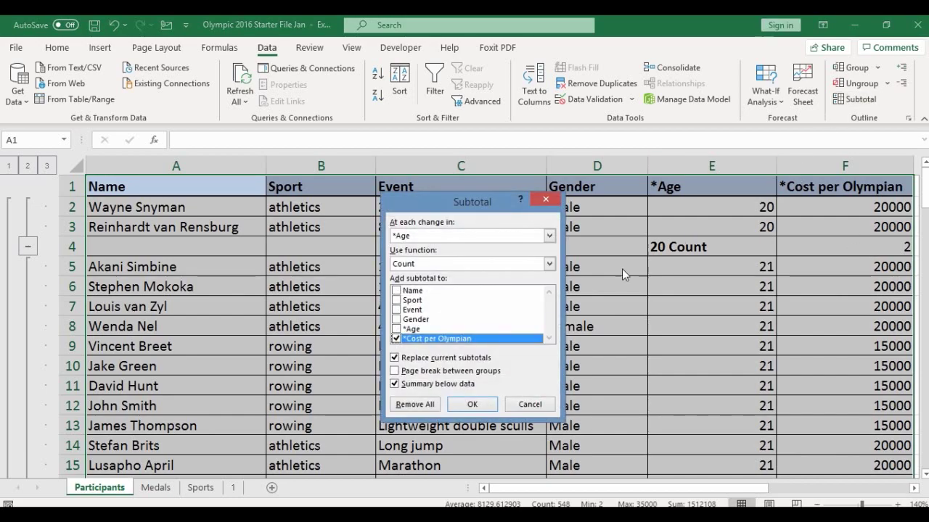
pyautogui.click(410, 404)
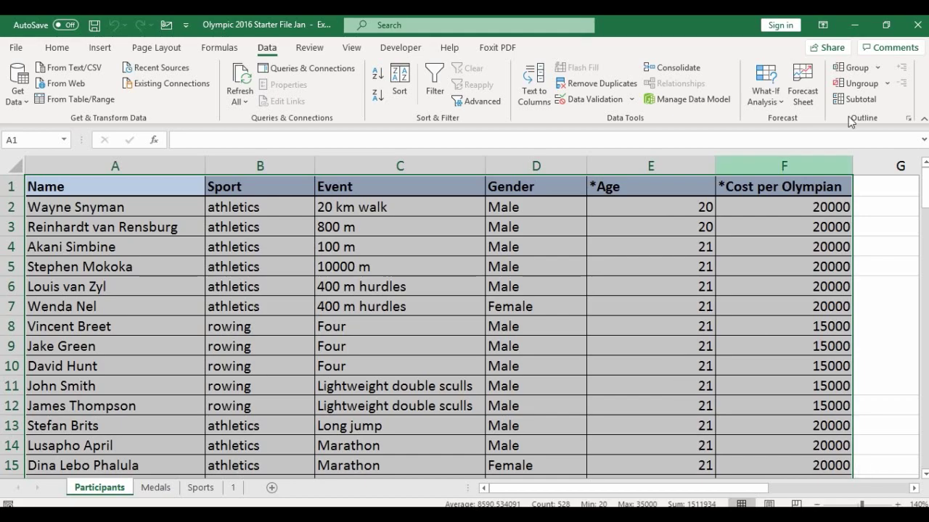
pyautogui.click(861, 98)
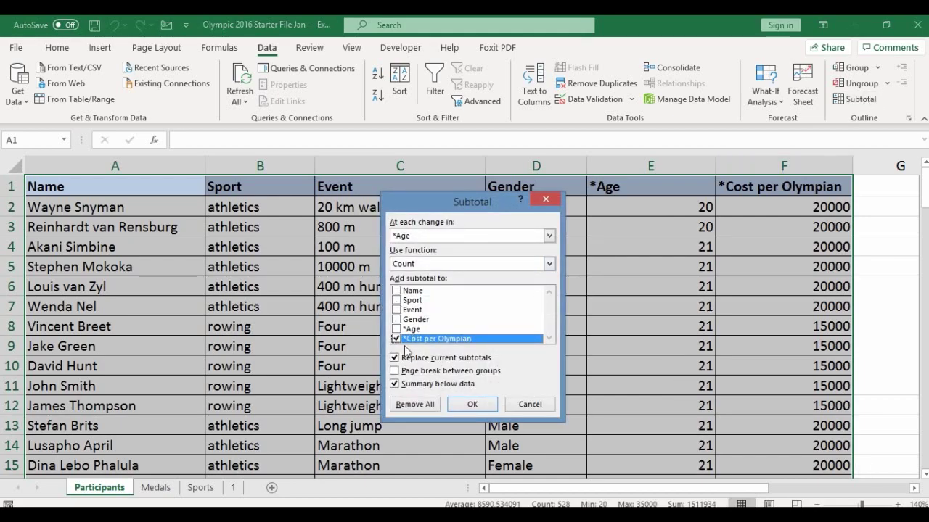
pyautogui.click(473, 404)
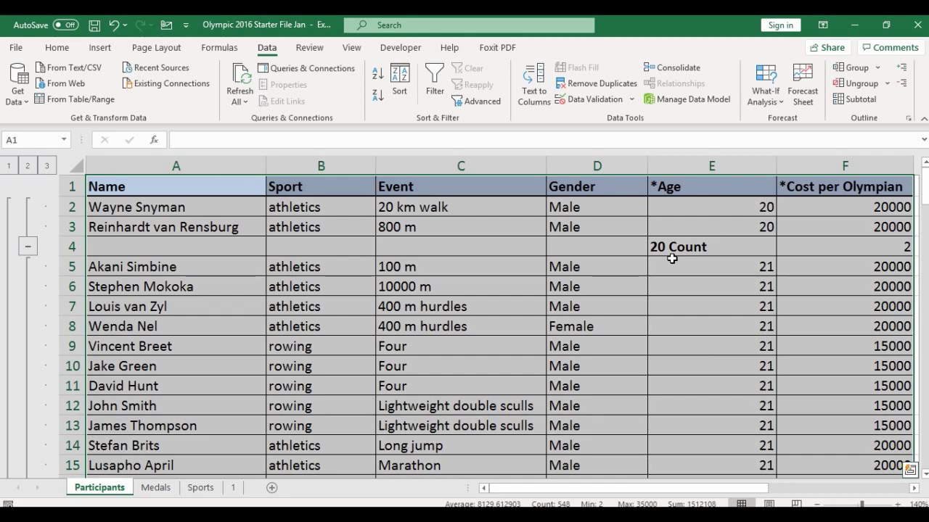
# Step: Collapse the outline to its second level to review only the count rows per age in the *Cost per Olympian column
pyautogui.click(27, 166)
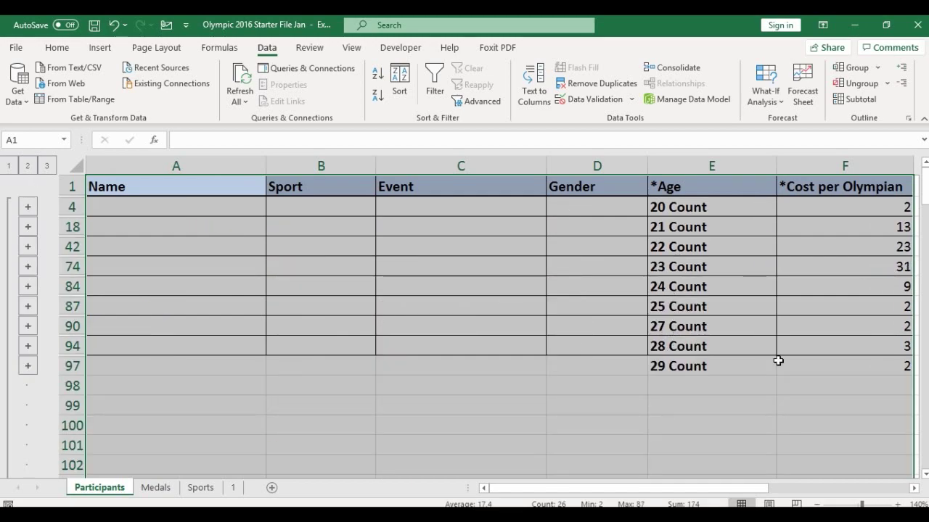
pyautogui.moveTo(611, 497); pyautogui.dragTo(698, 497)
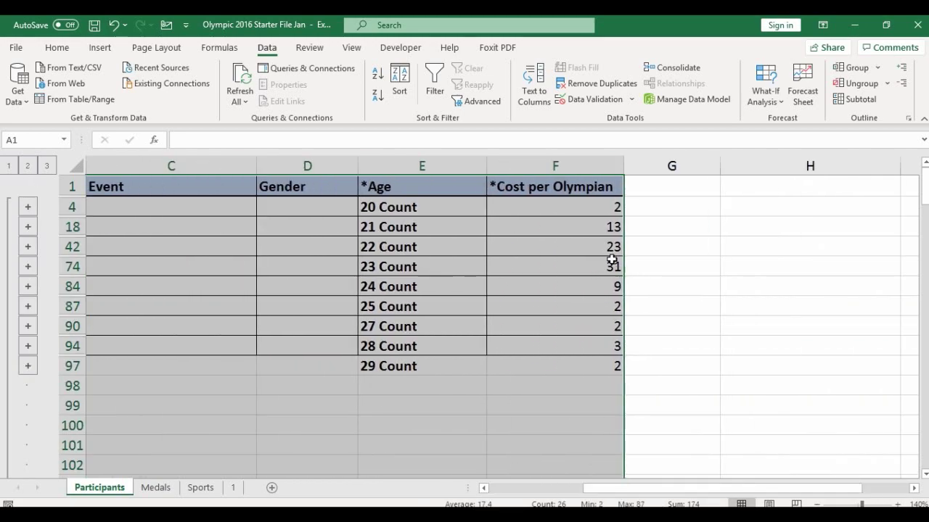